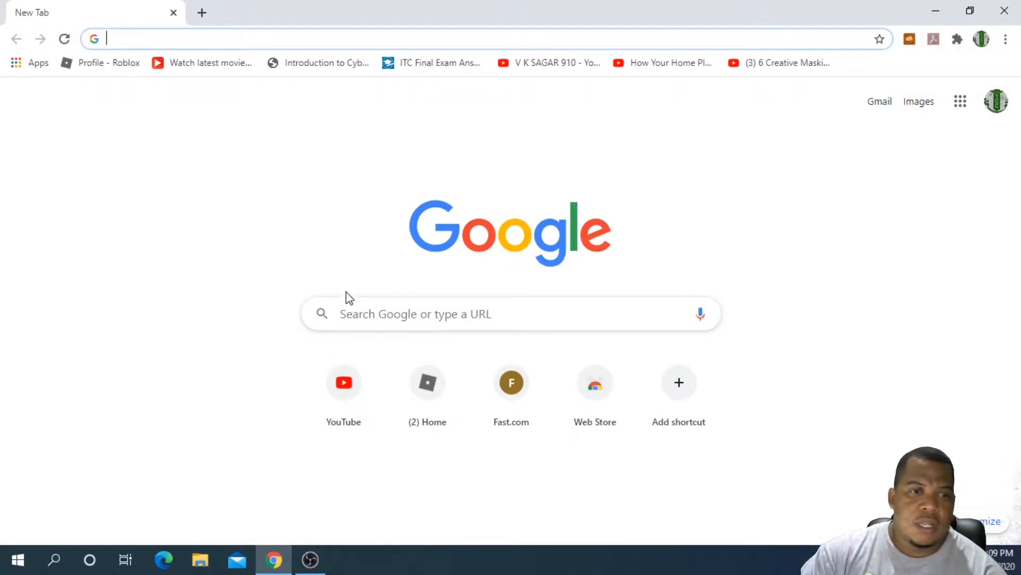
Step: Search Google for "obs studio"
{"action": "left_click", "coordinate": [365, 311]}
{"action": "type", "text": "obs"}
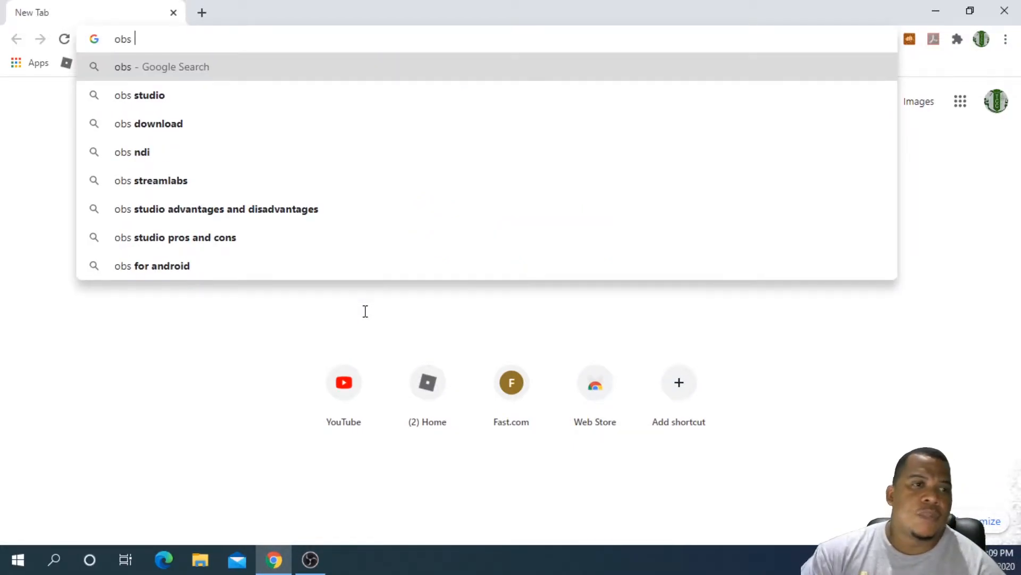
{"action": "key", "text": "Down"}
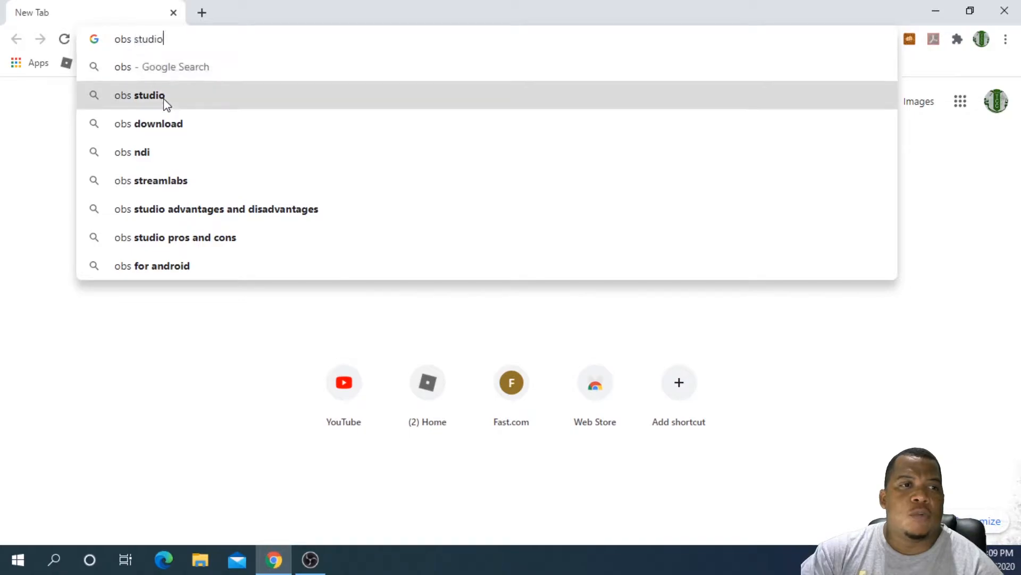
{"action": "left_click", "coordinate": [164, 97]}
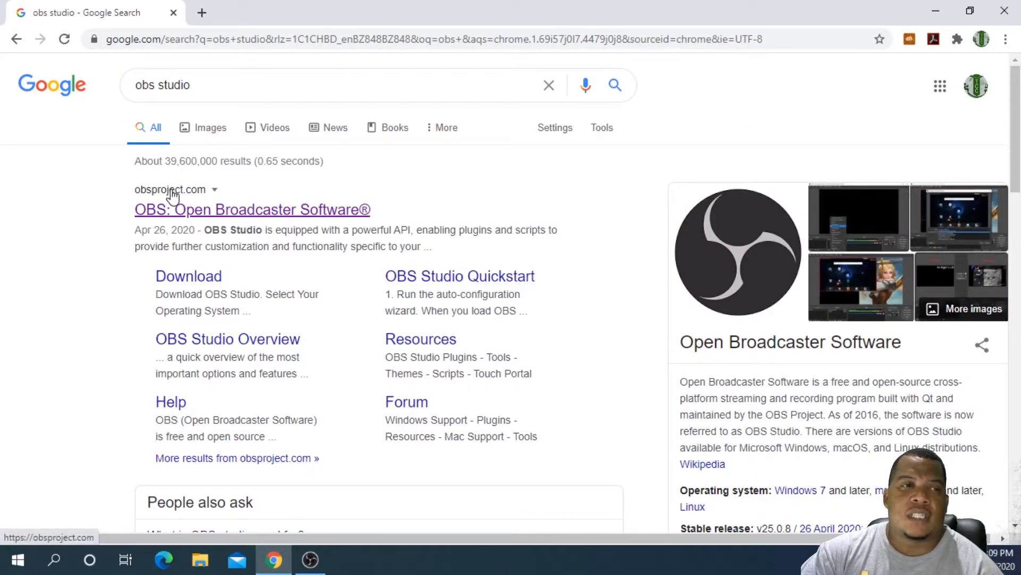
Step: Open the OBS Project website result and look over its homepage and download options
{"action": "left_click", "coordinate": [174, 198]}
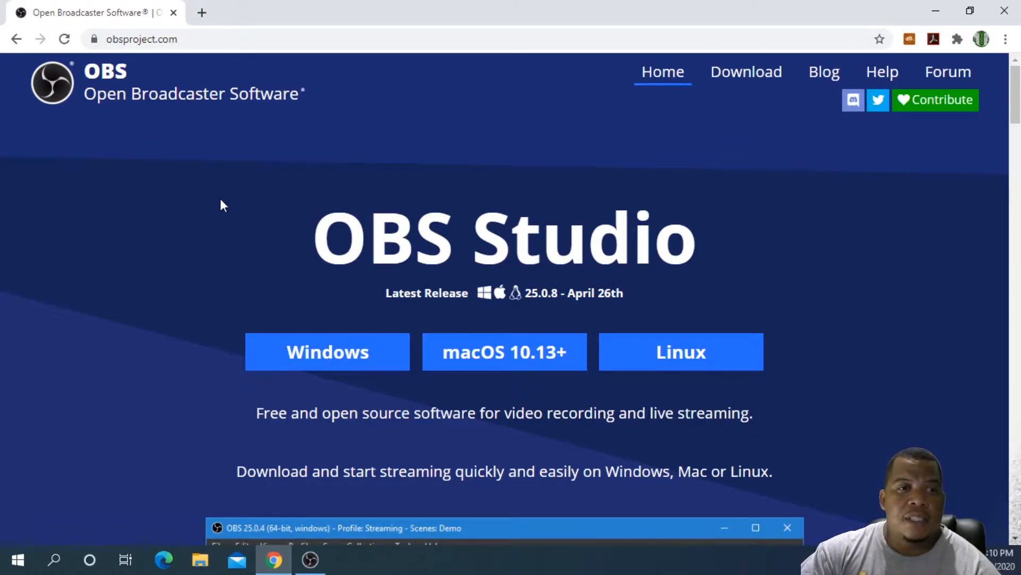
{"action": "scroll", "coordinate": [222, 206], "scroll_direction": "down", "scroll_amount": 7}
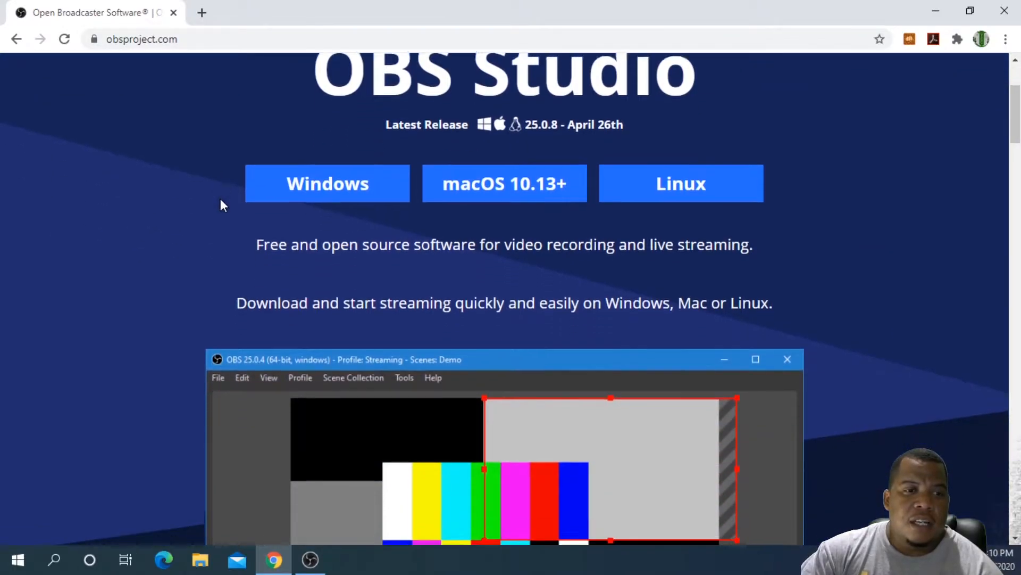
{"action": "scroll", "coordinate": [222, 202], "scroll_direction": "up", "scroll_amount": 6}
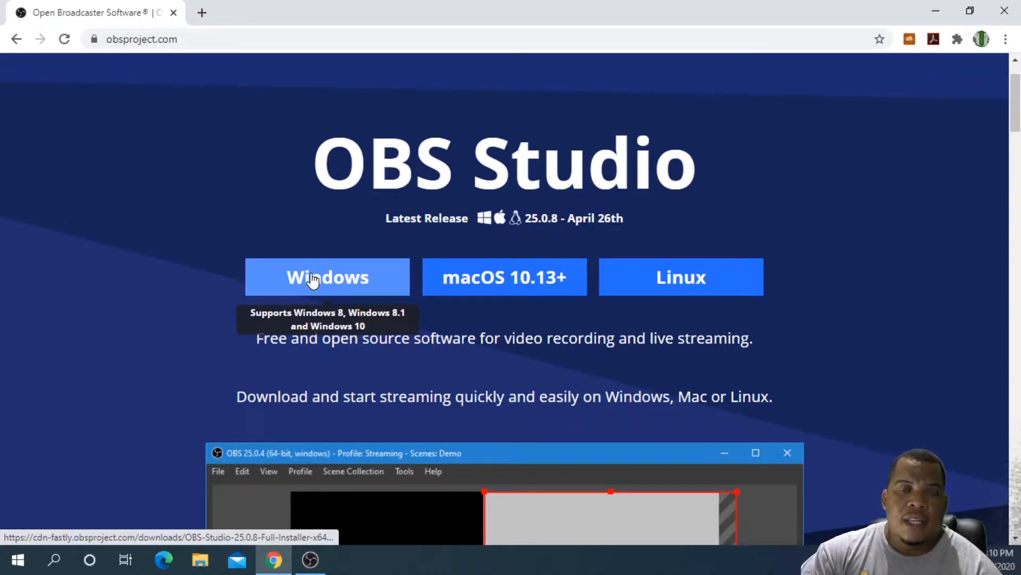
{"action": "scroll", "coordinate": [119, 346], "scroll_direction": "down", "scroll_amount": 3}
{"action": "scroll", "coordinate": [121, 344], "scroll_direction": "down", "scroll_amount": 2}
{"action": "scroll", "coordinate": [128, 344], "scroll_direction": "up", "scroll_amount": 5}
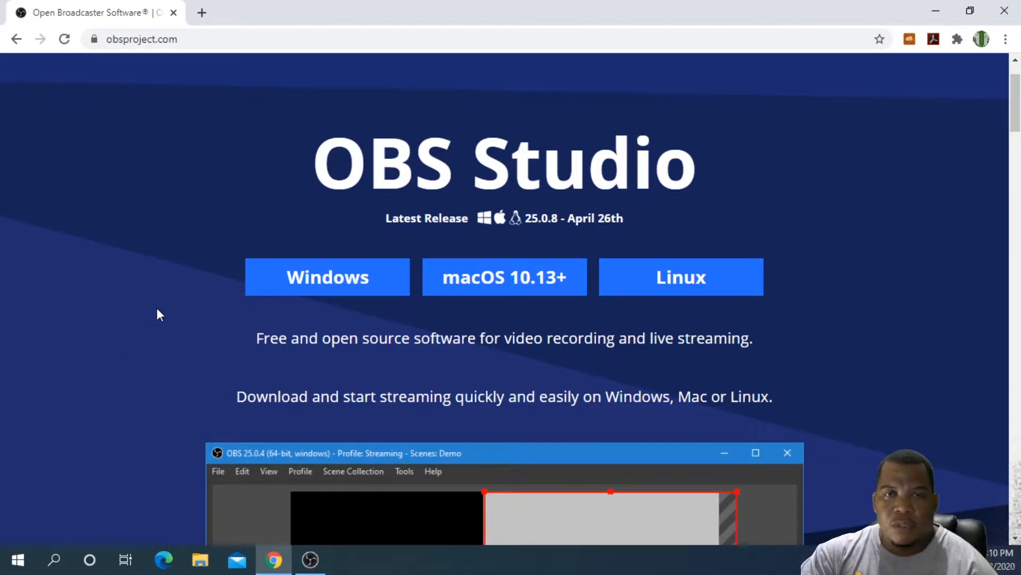
{"action": "scroll", "coordinate": [155, 307], "scroll_direction": "down", "scroll_amount": 2}
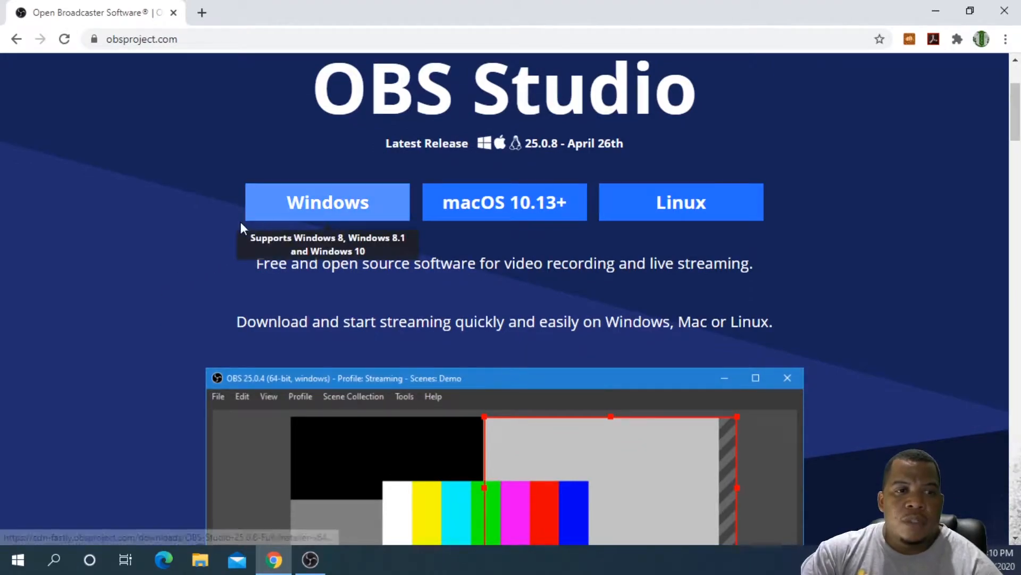
{"action": "scroll", "coordinate": [185, 278], "scroll_direction": "down", "scroll_amount": 5}
{"action": "scroll", "coordinate": [185, 278], "scroll_direction": "down", "scroll_amount": 8}
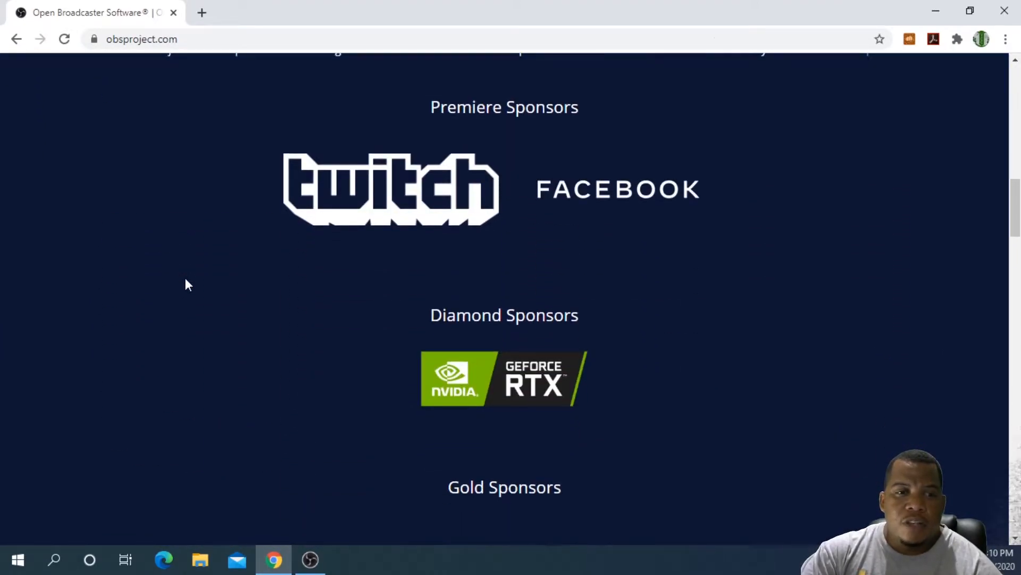
{"action": "scroll", "coordinate": [185, 278], "scroll_direction": "up", "scroll_amount": 6}
{"action": "scroll", "coordinate": [187, 270], "scroll_direction": "down", "scroll_amount": 5}
{"action": "scroll", "coordinate": [186, 270], "scroll_direction": "up", "scroll_amount": 12}
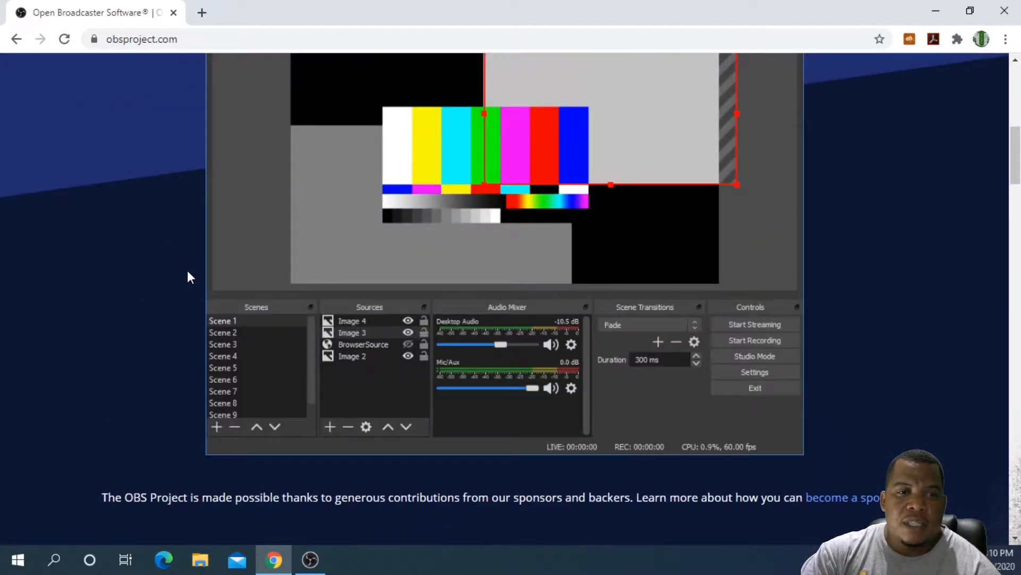
{"action": "scroll", "coordinate": [187, 277], "scroll_direction": "up", "scroll_amount": 3}
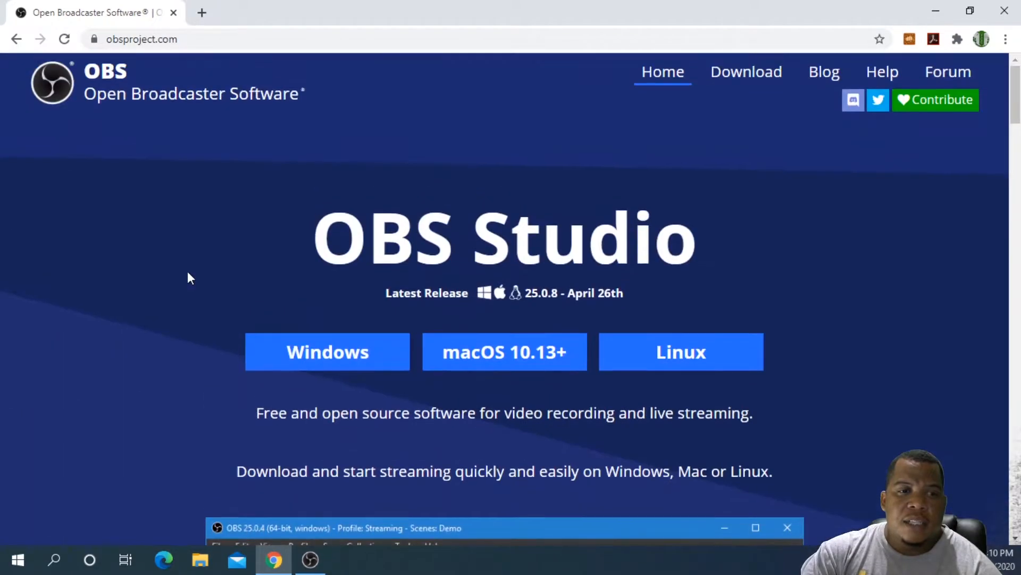
Step: Download the OBS Studio Windows installer and try to run its 25.0.8 setup
{"action": "left_click", "coordinate": [331, 352]}
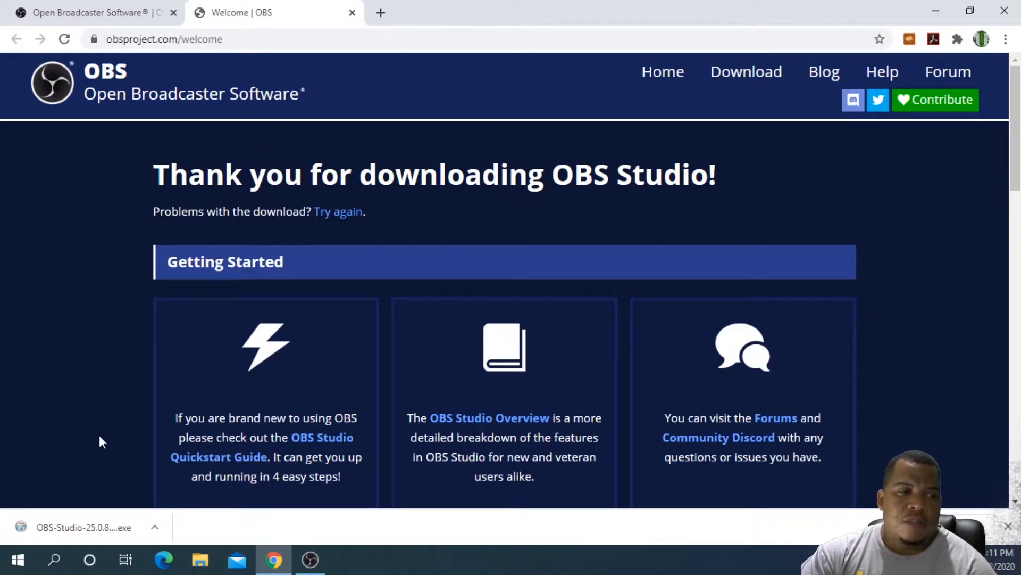
{"action": "left_click", "coordinate": [116, 525]}
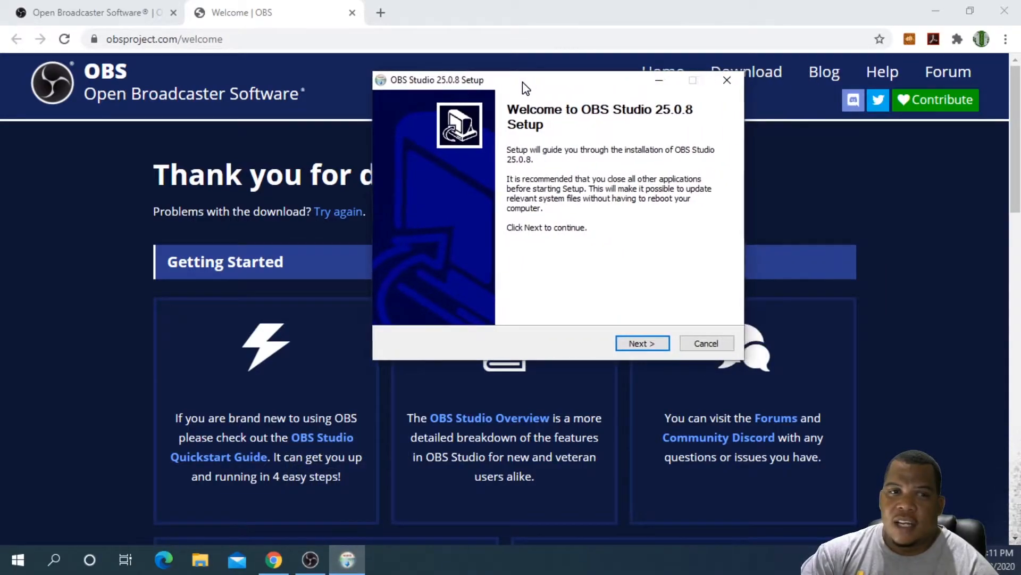
{"action": "left_click_drag", "start_coordinate": [525, 87], "coordinate": [424, 91]}
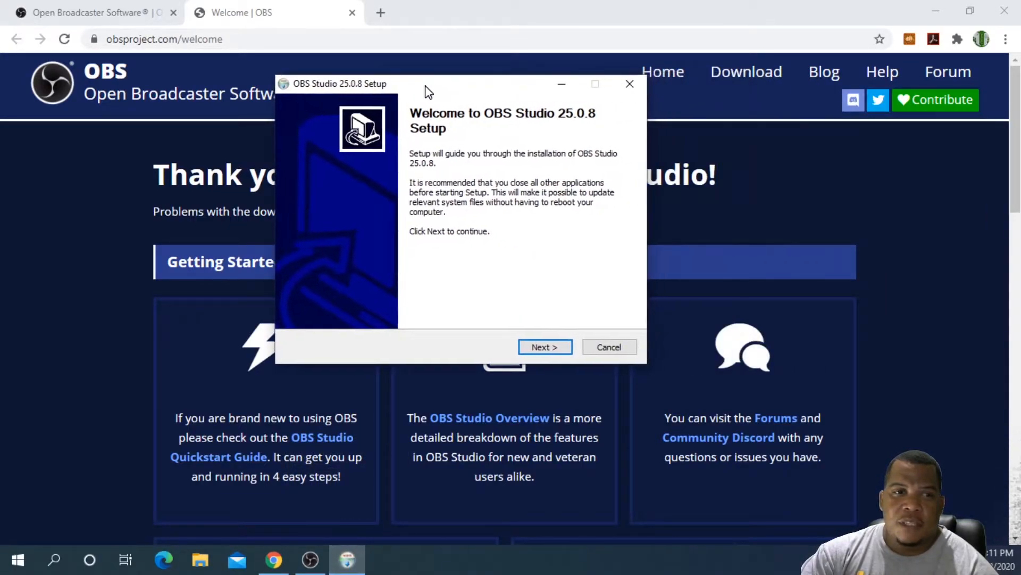
{"action": "left_click", "coordinate": [530, 349]}
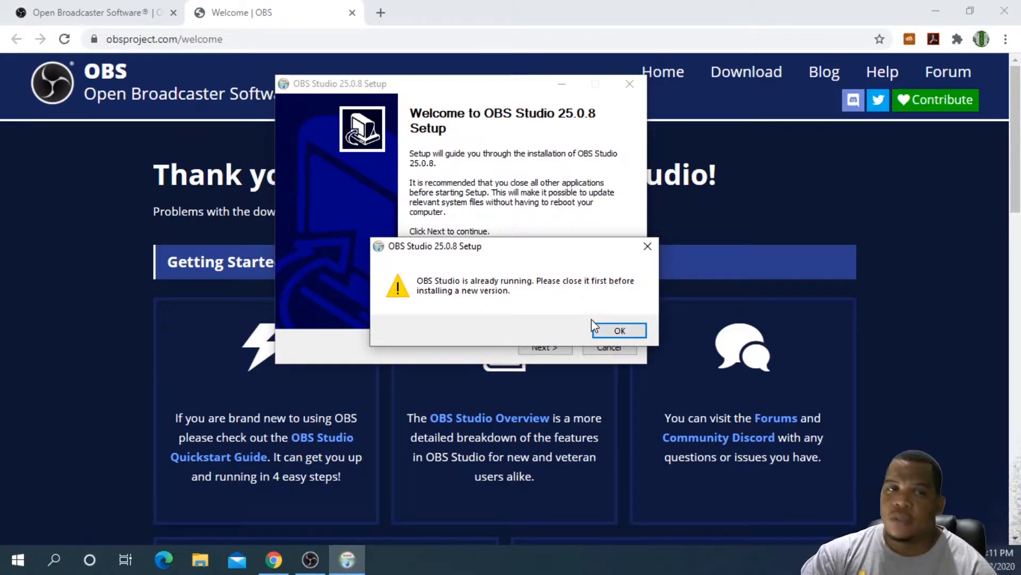
{"action": "left_click", "coordinate": [604, 333]}
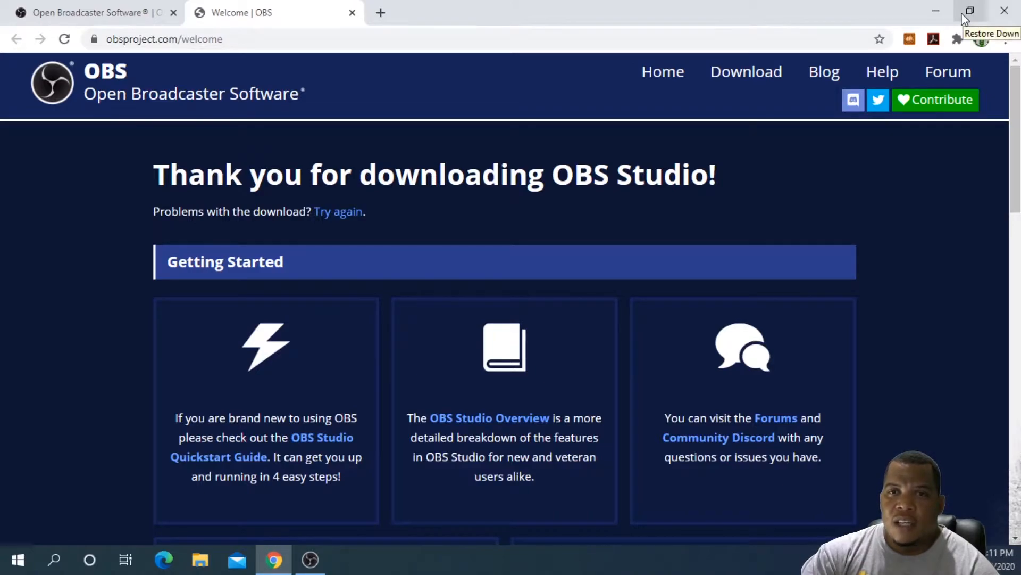
Step: Close the browser, switch to OBS Studio, and add a Display Capture source with its default properties
{"action": "left_click", "coordinate": [999, 15]}
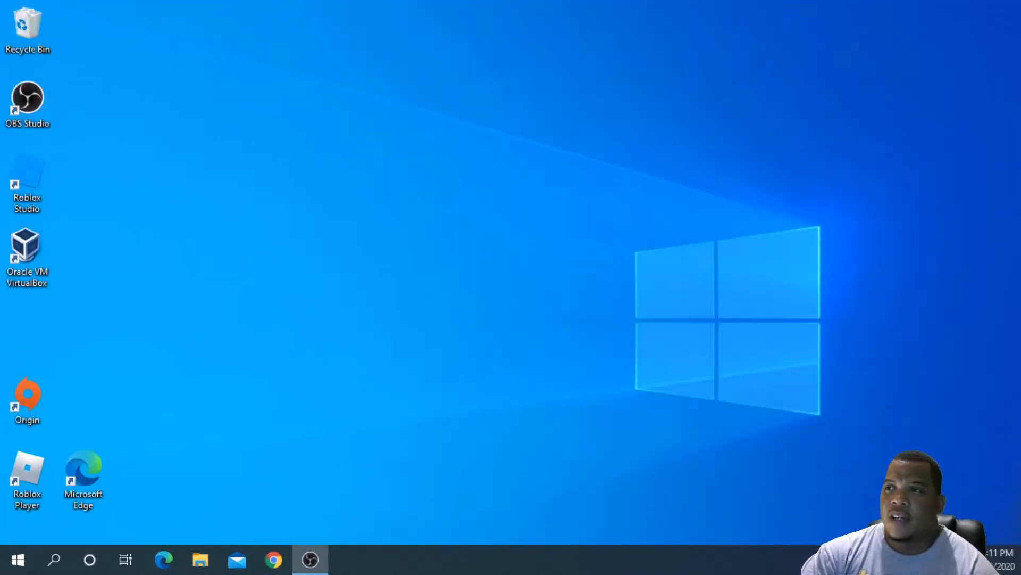
{"action": "left_click_drag", "start_coordinate": [1020, 106], "coordinate": [482, 16]}
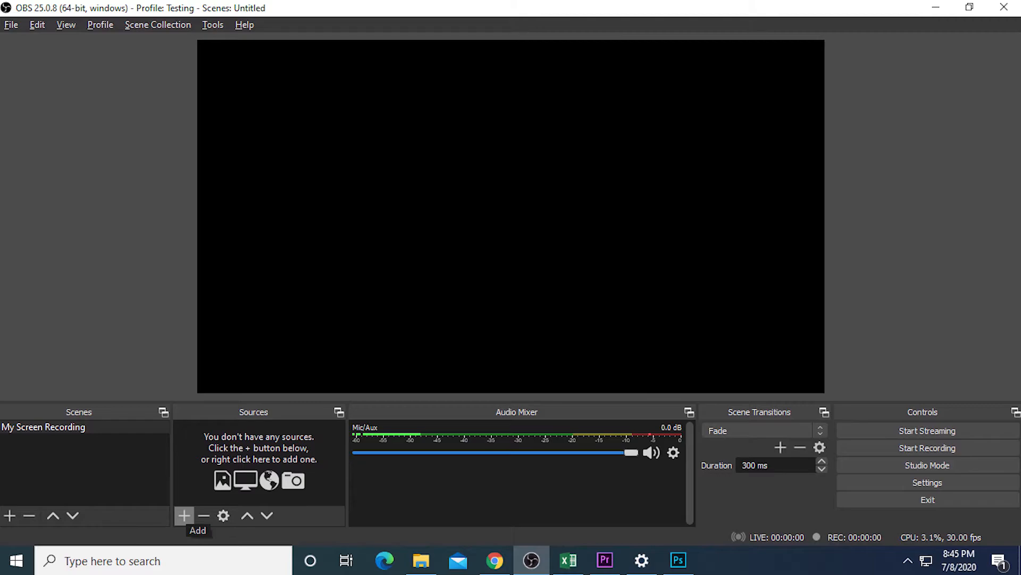
{"action": "left_click", "coordinate": [184, 515]}
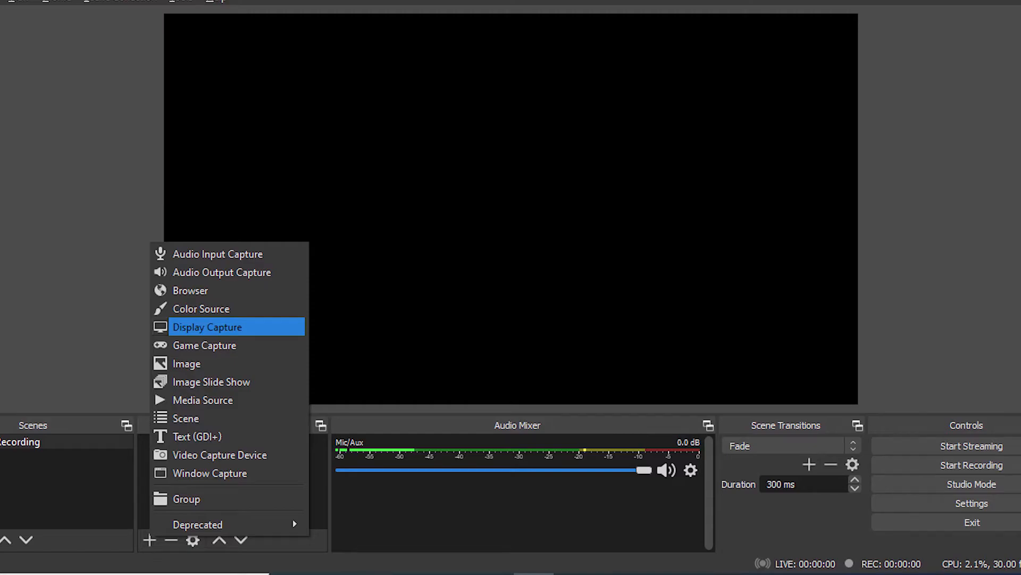
{"action": "left_click", "coordinate": [236, 327]}
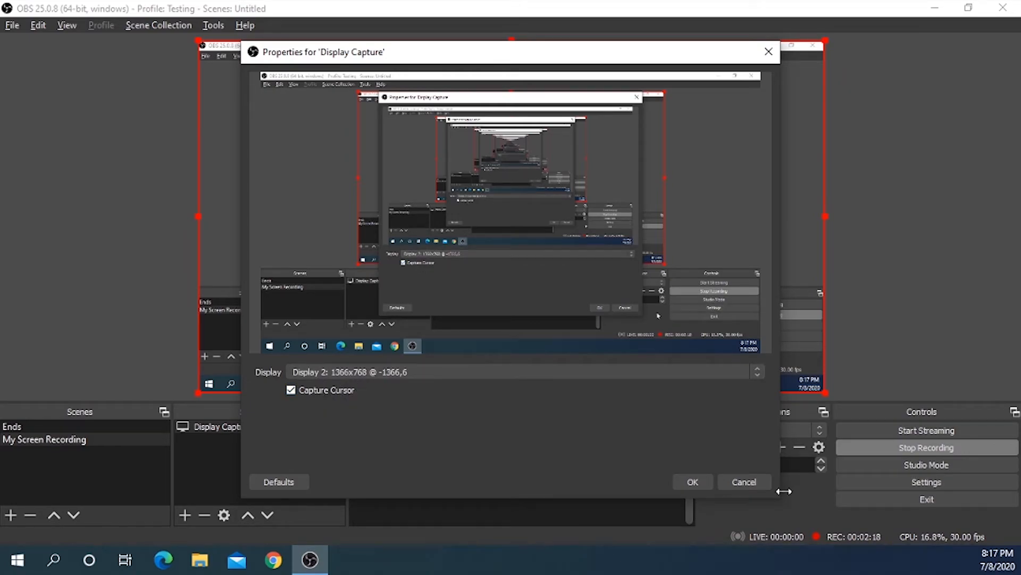
{"action": "left_click", "coordinate": [692, 482]}
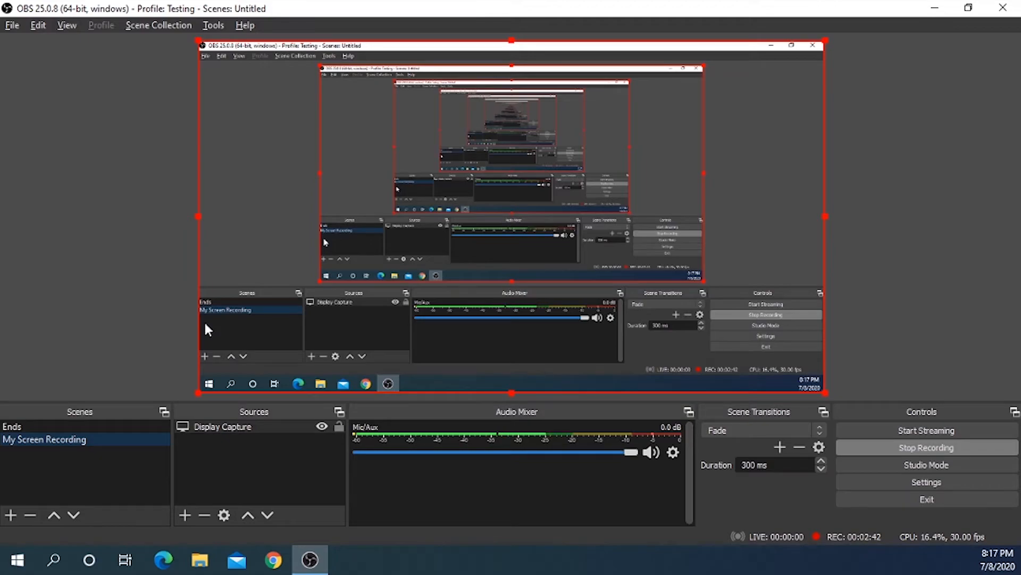
Step: Launch Excel 2013 by searching for excel from the Start menu
{"action": "left_click", "coordinate": [211, 443]}
{"action": "left_click", "coordinate": [215, 427]}
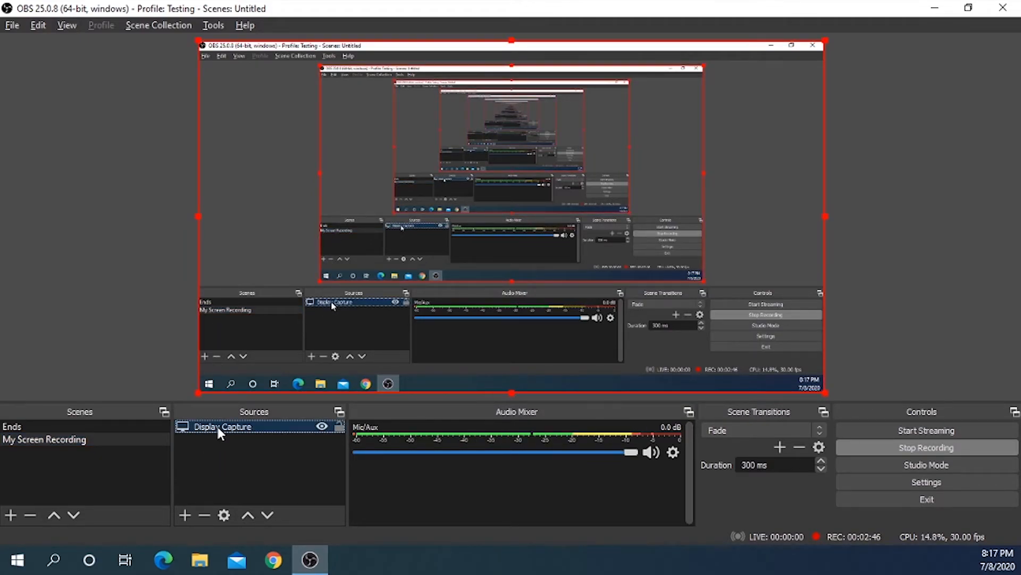
{"action": "left_click", "coordinate": [17, 565]}
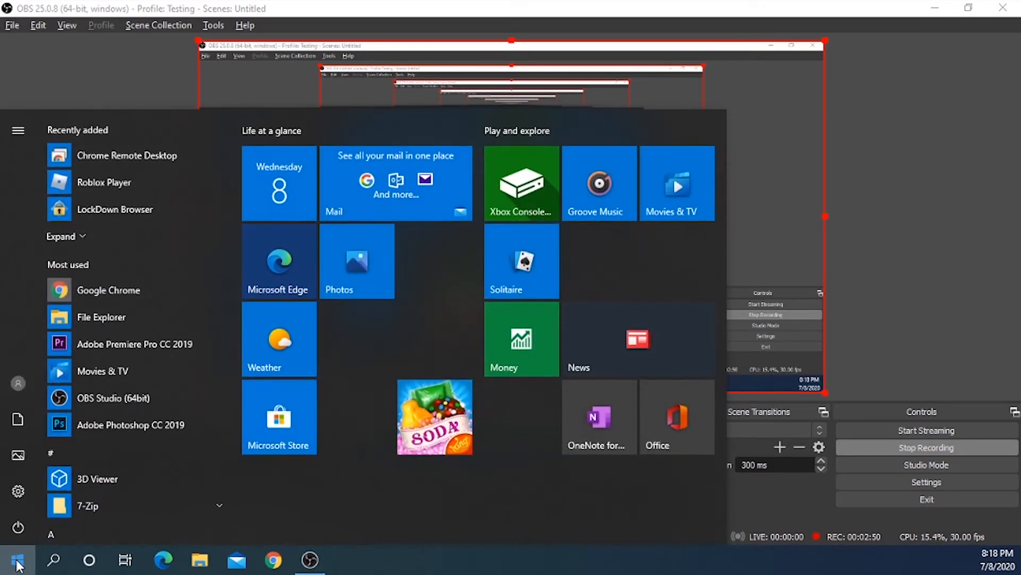
{"action": "type", "text": "excel"}
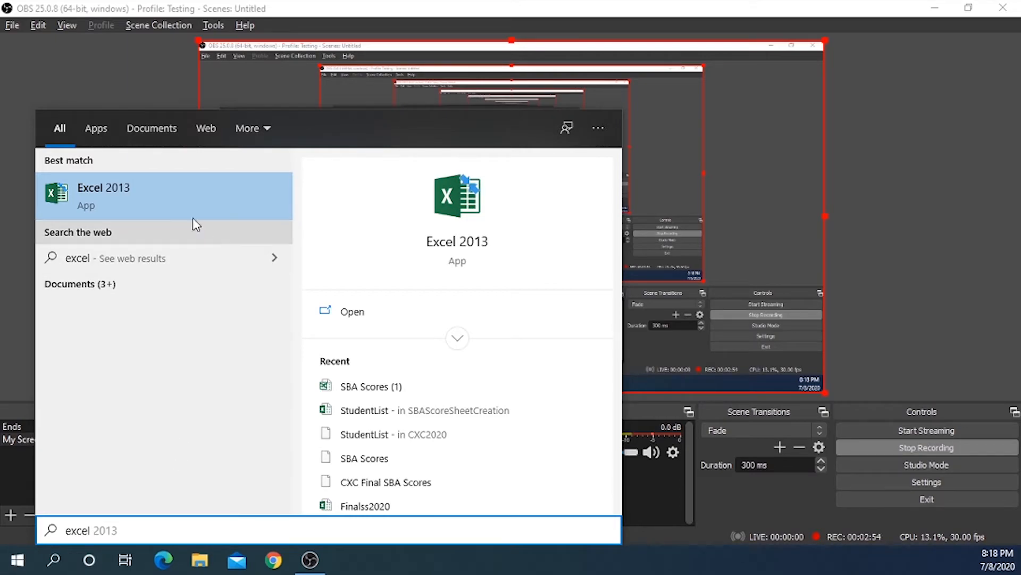
{"action": "left_click", "coordinate": [125, 198]}
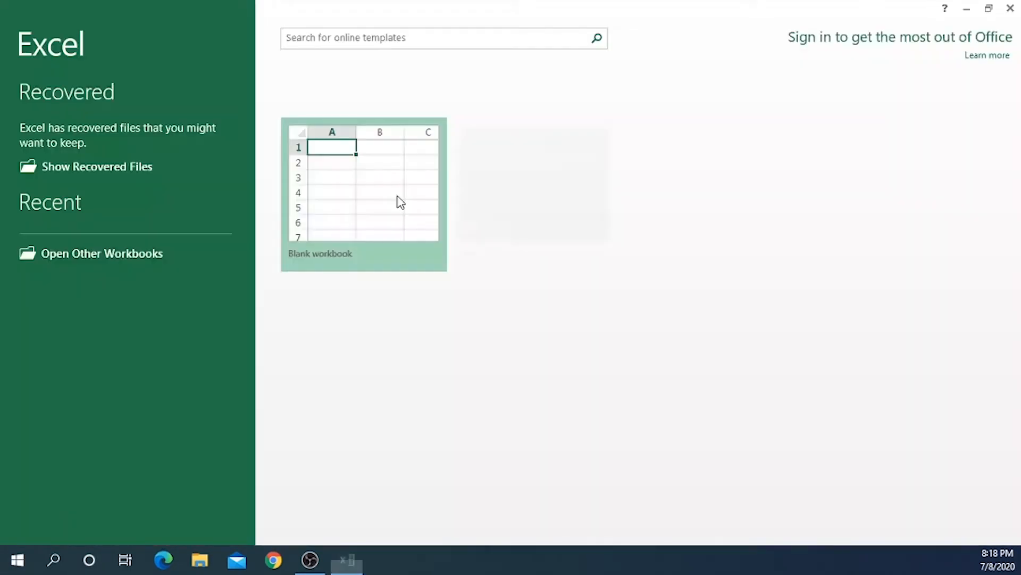
Step: Open a blank workbook and enter the heading Feed in cell B5
{"action": "left_click", "coordinate": [382, 226]}
{"action": "left_click", "coordinate": [287, 222]}
{"action": "type", "text": "f"}
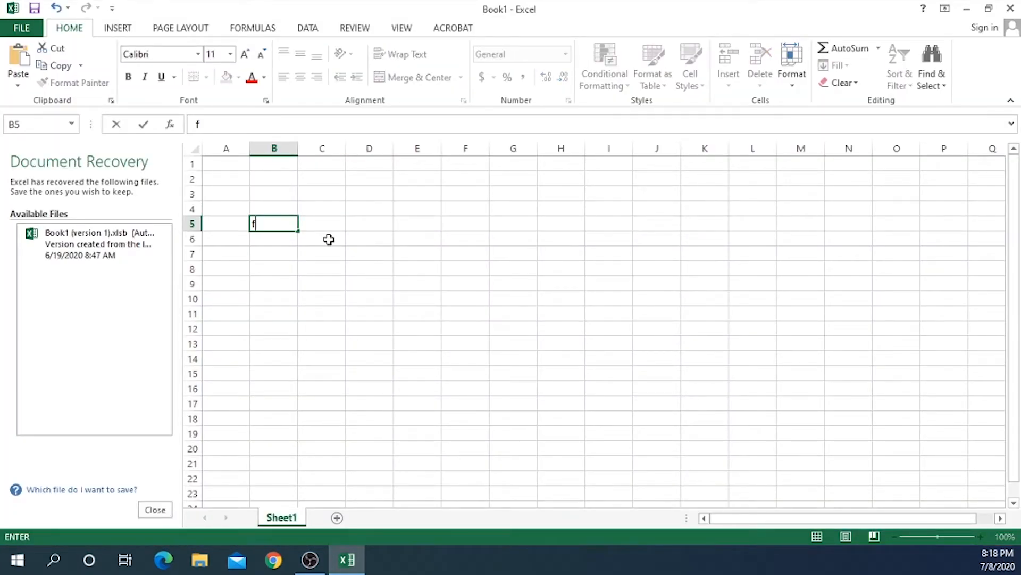
{"action": "key", "text": "BackSpace"}
{"action": "type", "text": "Feed"}
{"action": "key", "text": "Return"}
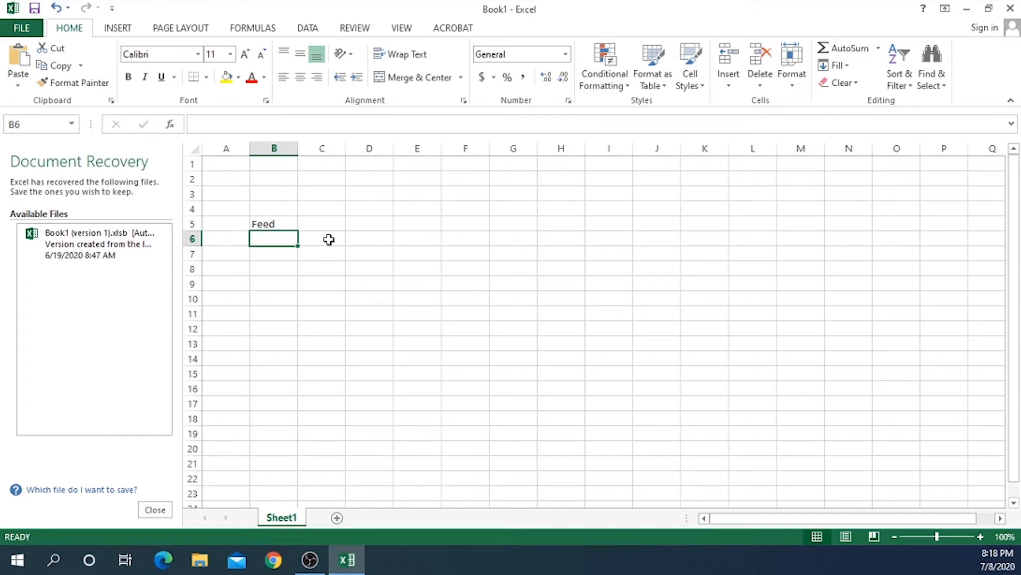
Step: Enter 12 in B6, the heading Cost in C5, and 3 in C6
{"action": "type", "text": "12"}
{"action": "key", "text": "Tab"}
{"action": "key", "text": "Up"}
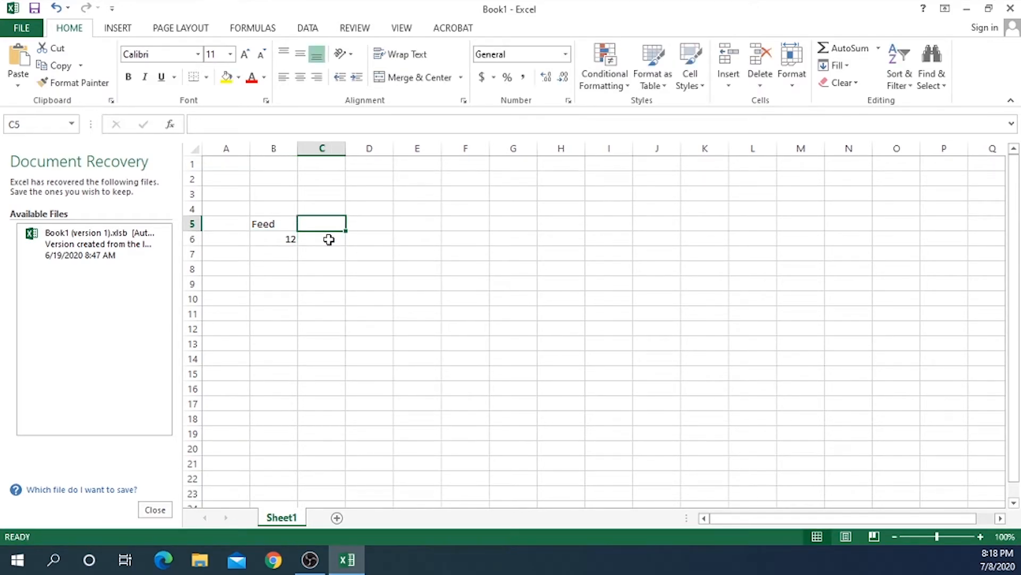
{"action": "type", "text": "Cost"}
{"action": "key", "text": "Return"}
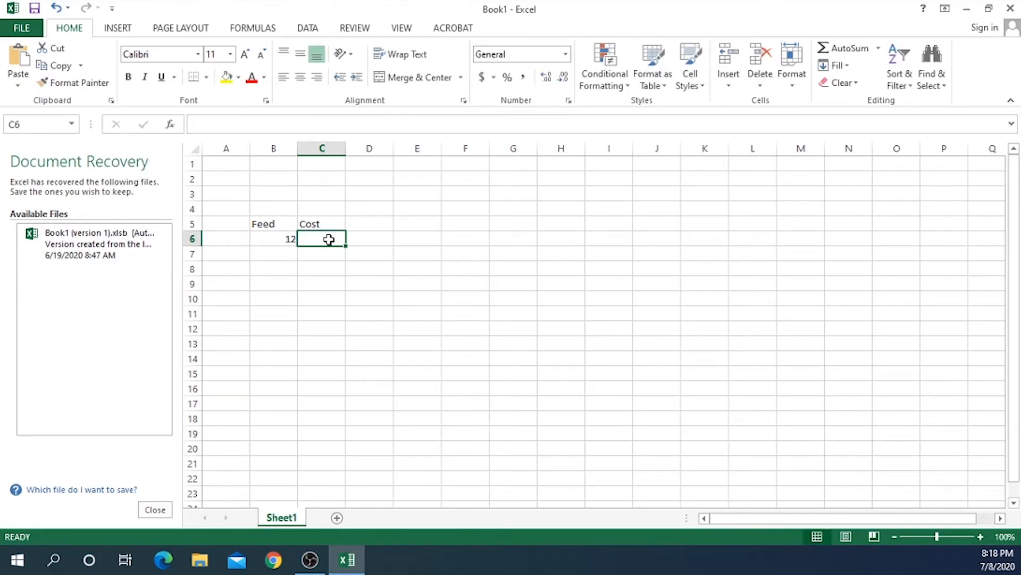
{"action": "type", "text": "3"}
{"action": "key", "text": "Tab"}
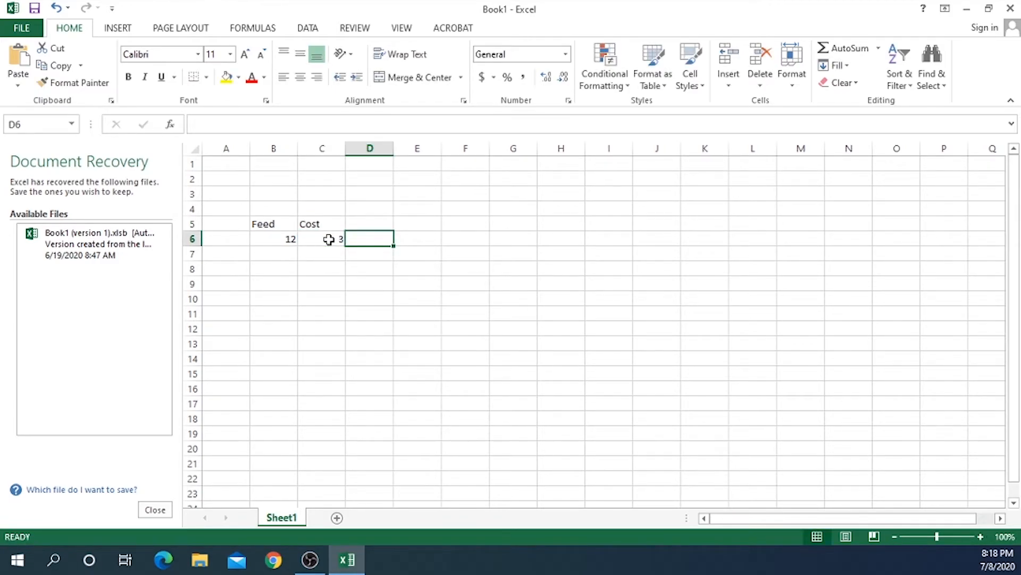
Step: Enter the formula =B6*C6 in D6, then switch back to OBS Studio
{"action": "type", "text": "="}
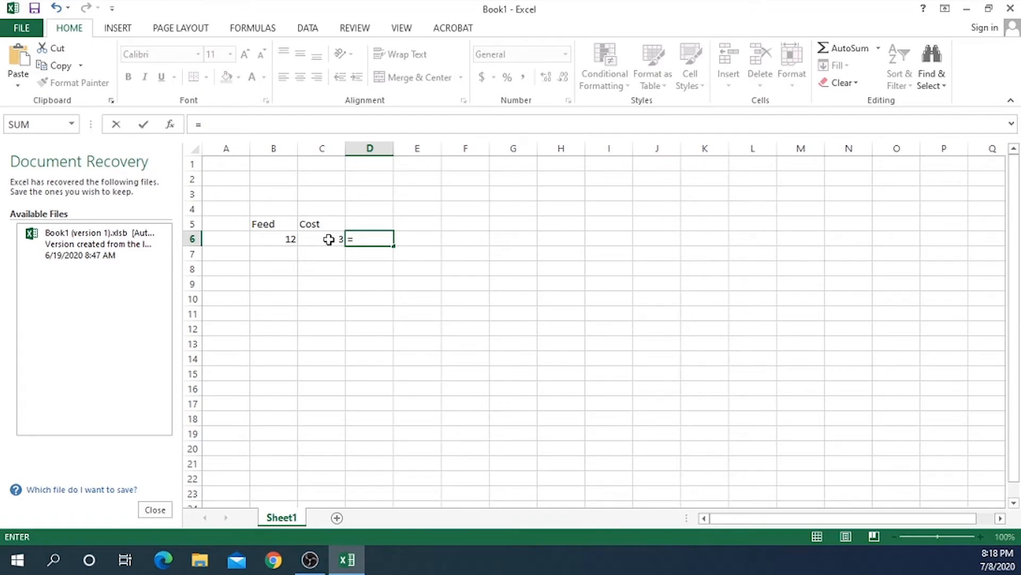
{"action": "left_click", "coordinate": [280, 237]}
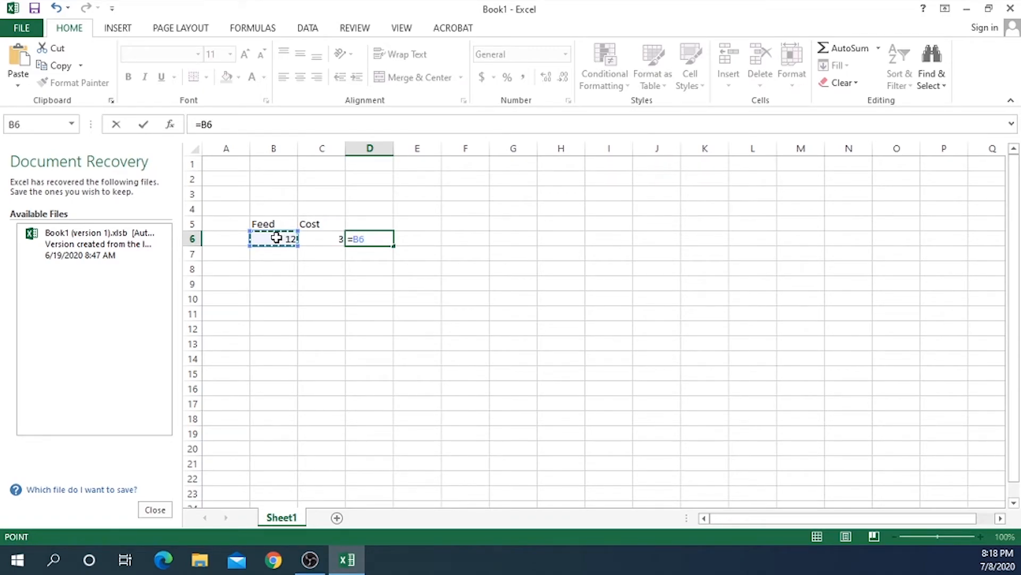
{"action": "type", "text": "*"}
{"action": "left_click", "coordinate": [308, 237]}
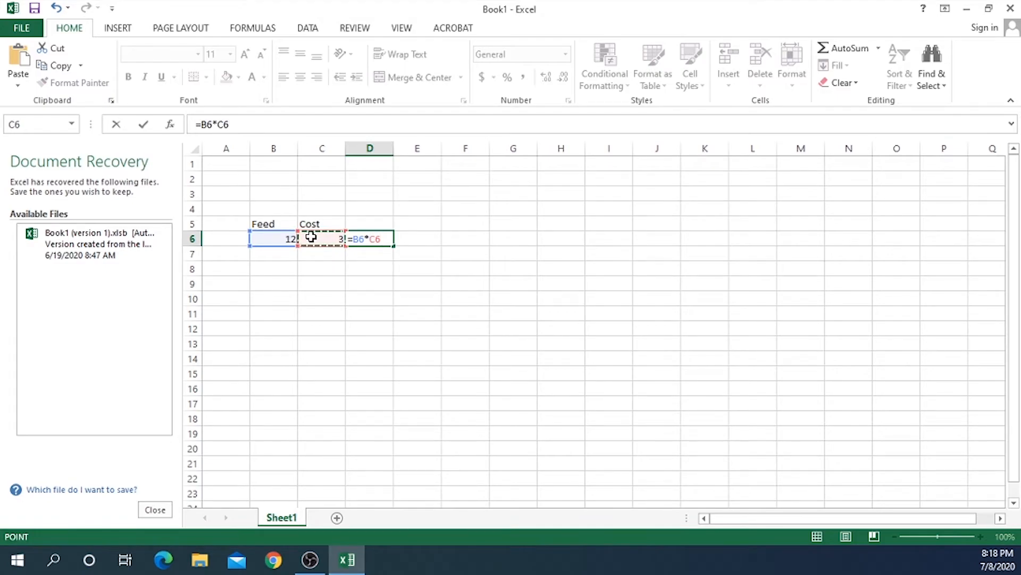
{"action": "key", "text": "Return"}
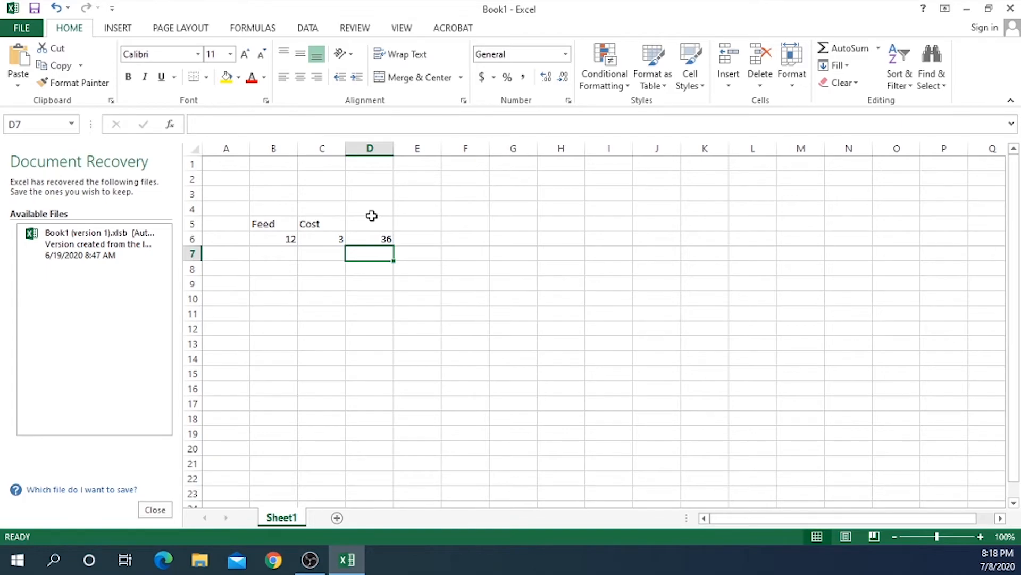
{"action": "left_click", "coordinate": [310, 559]}
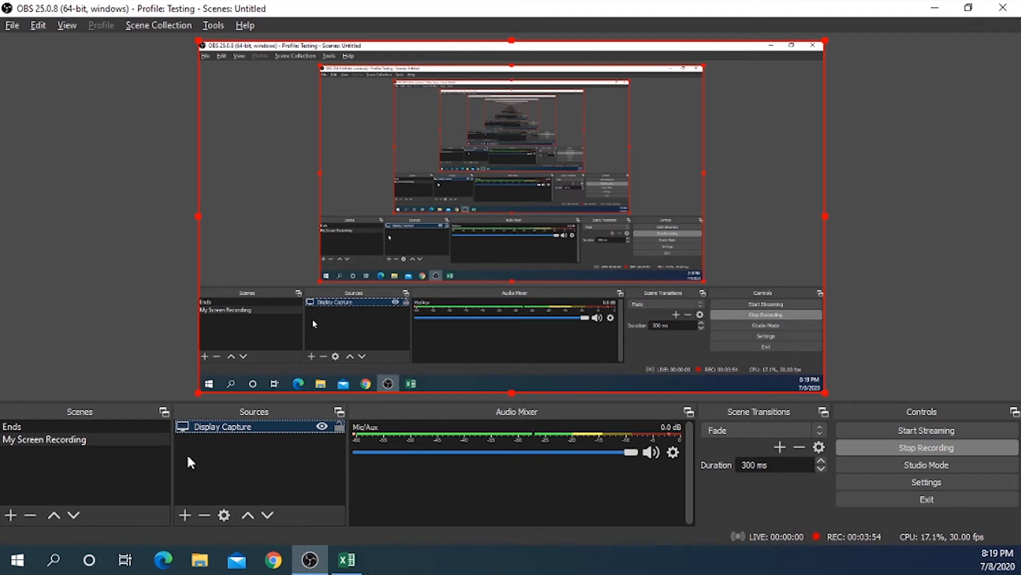
Step: Add a new Video Capture Device source named "Video Capture Device Web Cam"
{"action": "left_click", "coordinate": [184, 514]}
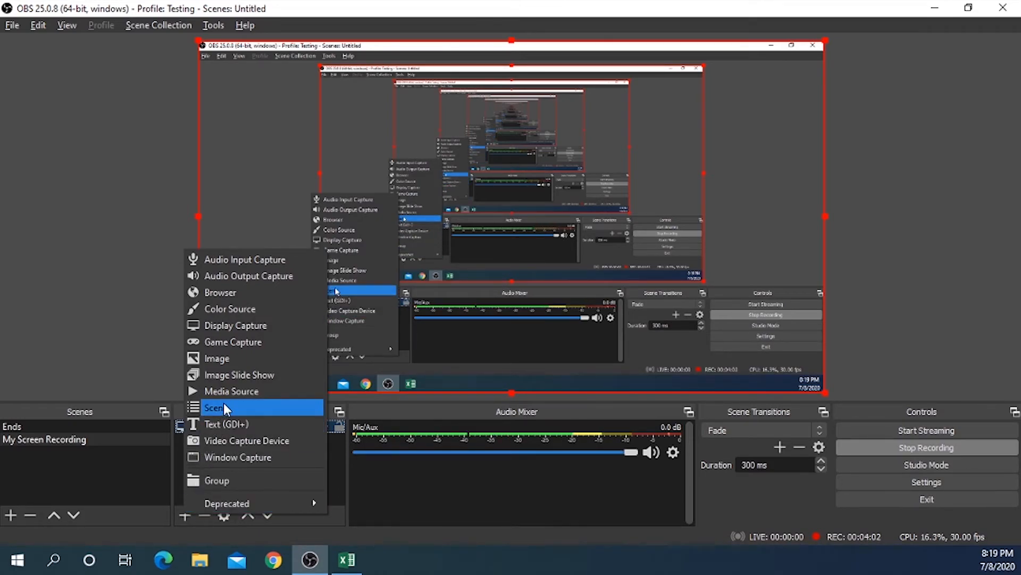
{"action": "left_click", "coordinate": [221, 439]}
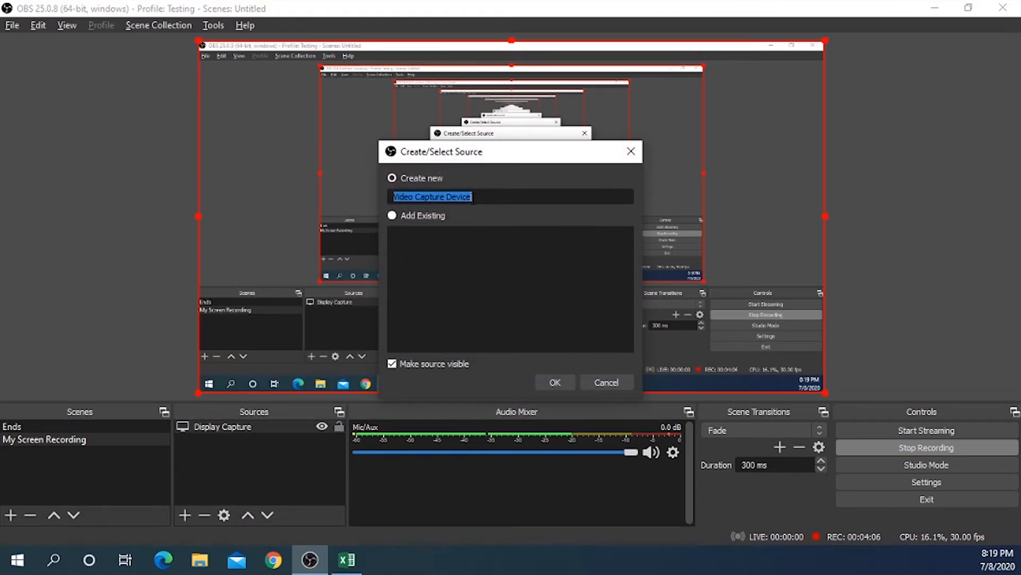
{"action": "left_click", "coordinate": [473, 198]}
{"action": "type", "text": "Web Cam"}
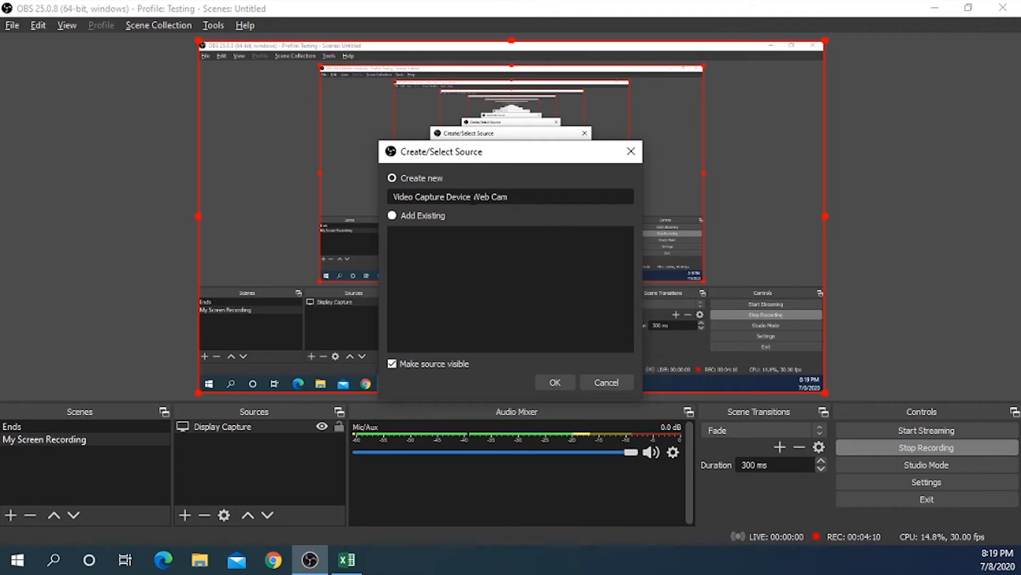
{"action": "left_click", "coordinate": [550, 380]}
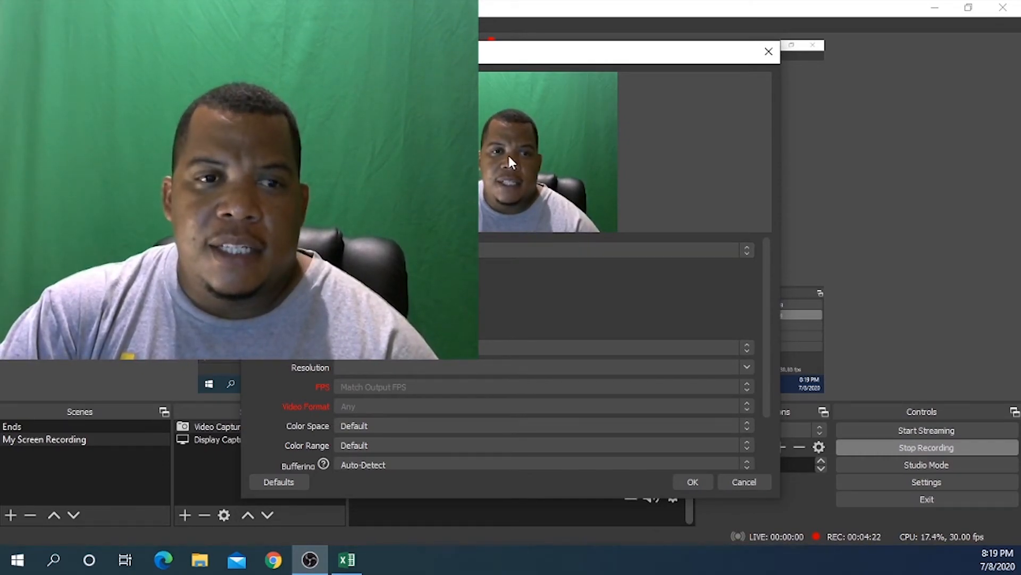
Step: Pick the webcam as the capture device, confirm the properties, and resize the webcam overlay into the canvas's bottom-right corner
{"action": "left_click", "coordinate": [747, 251]}
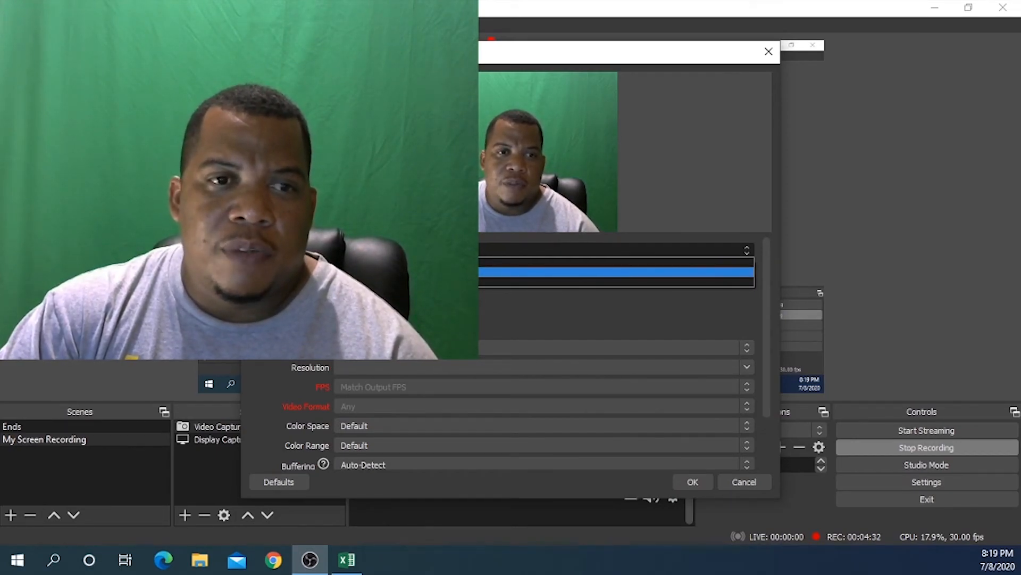
{"action": "left_click", "coordinate": [732, 57]}
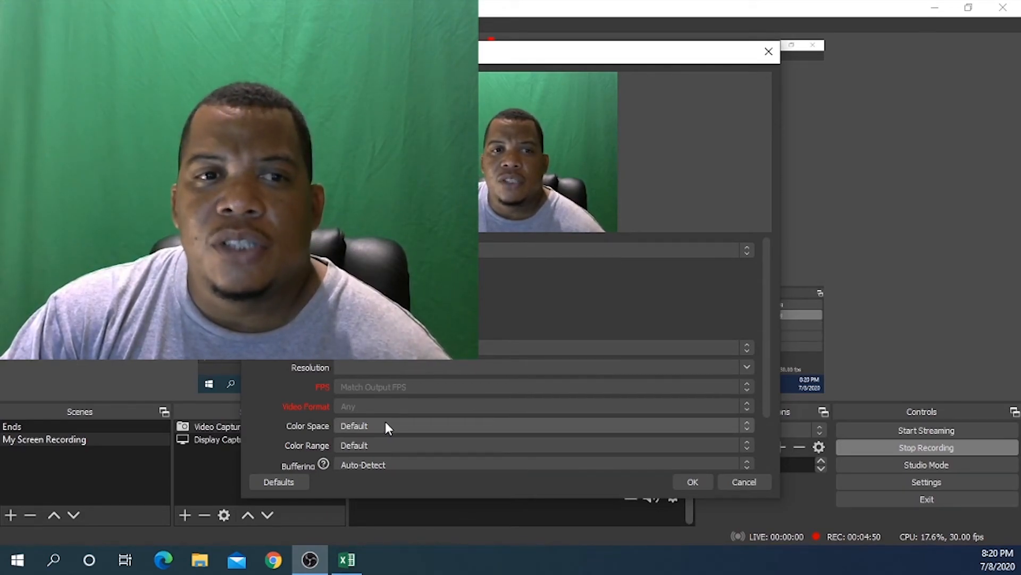
{"action": "left_click", "coordinate": [683, 481]}
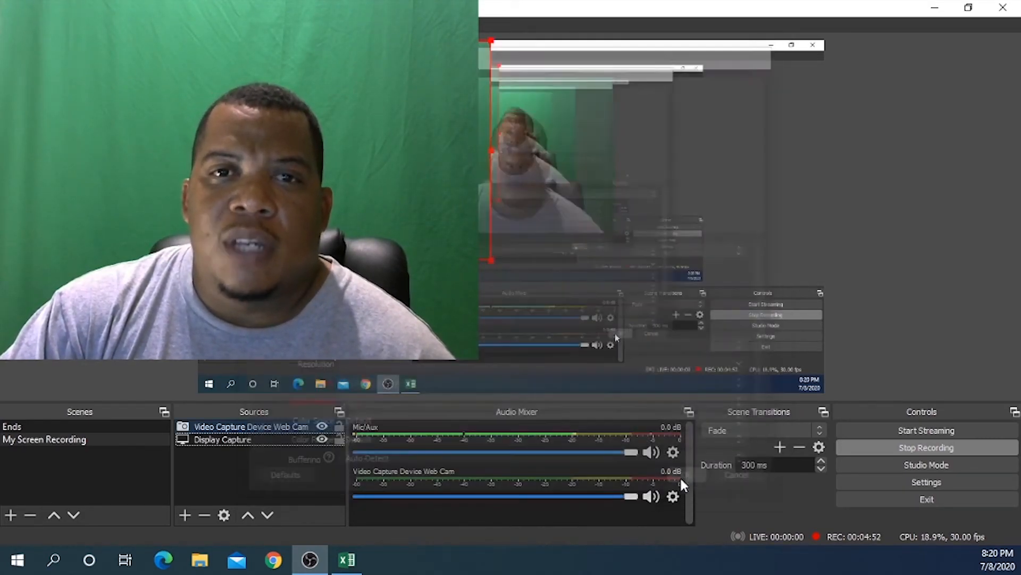
{"action": "left_click_drag", "start_coordinate": [367, 176], "coordinate": [699, 307]}
{"action": "left_click_drag", "start_coordinate": [532, 173], "coordinate": [755, 346]}
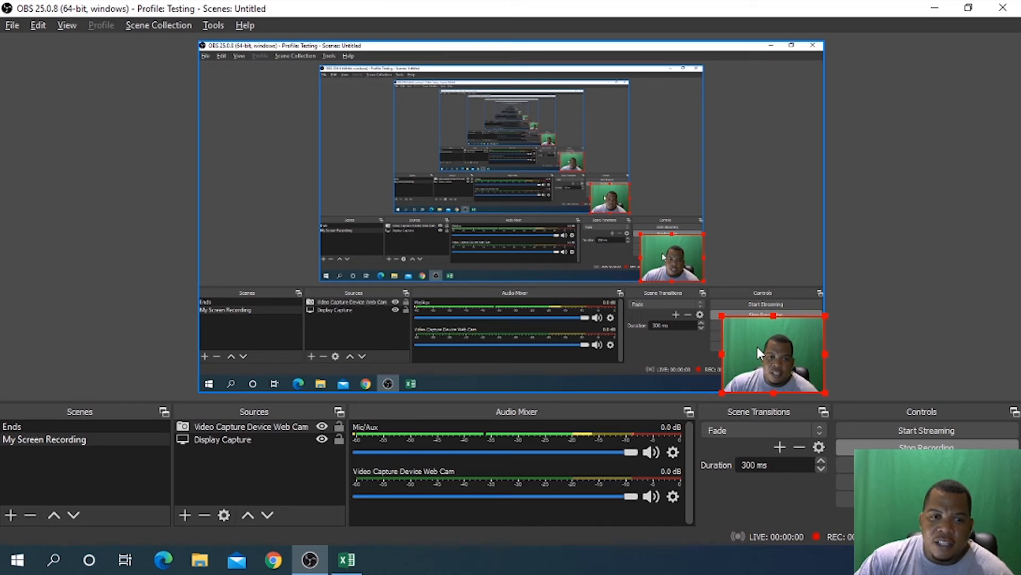
{"action": "left_click", "coordinate": [346, 559]}
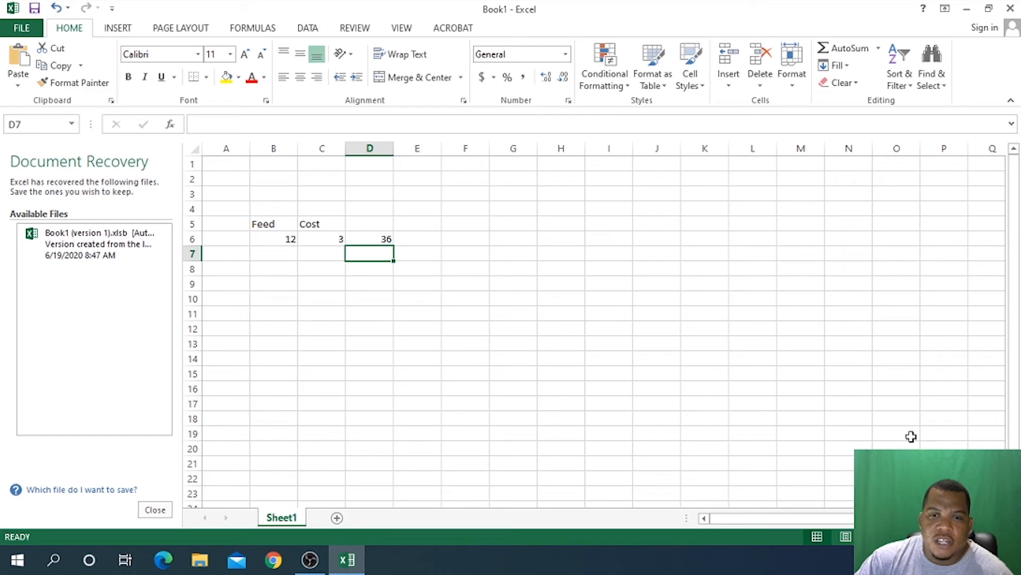
{"action": "left_click", "coordinate": [310, 559]}
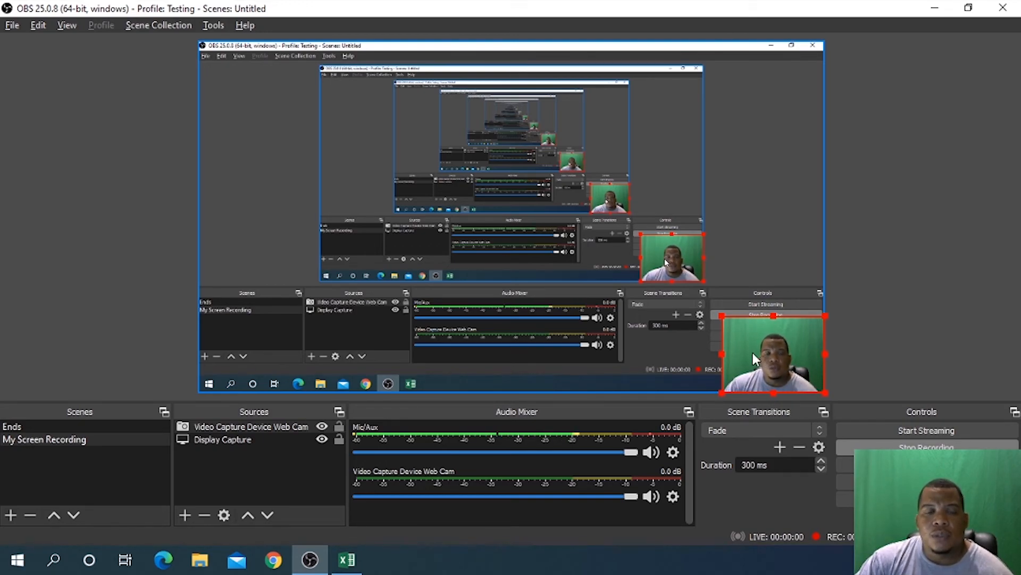
{"action": "left_click", "coordinate": [793, 186]}
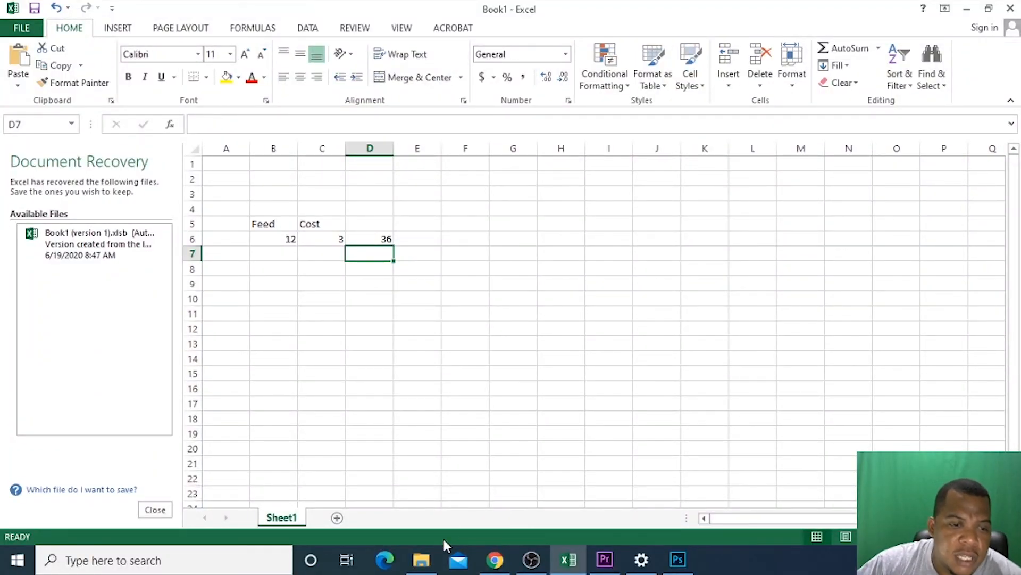
Step: Browse the Videos folder in File Explorer for the saved recordings, then switch back to OBS Studio
{"action": "left_click", "coordinate": [422, 560]}
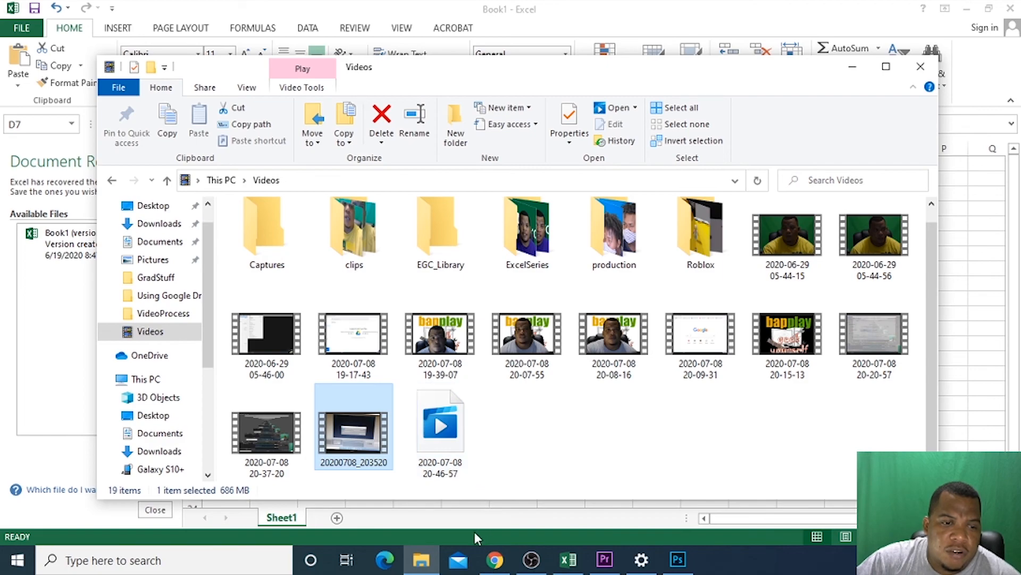
{"action": "mouse_move", "coordinate": [426, 559]}
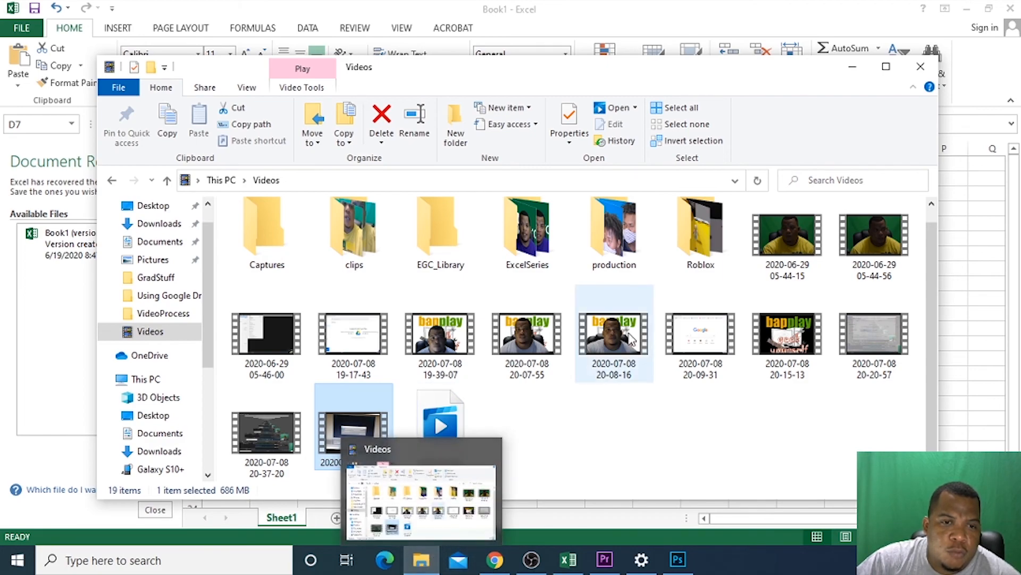
{"action": "left_click", "coordinate": [422, 564]}
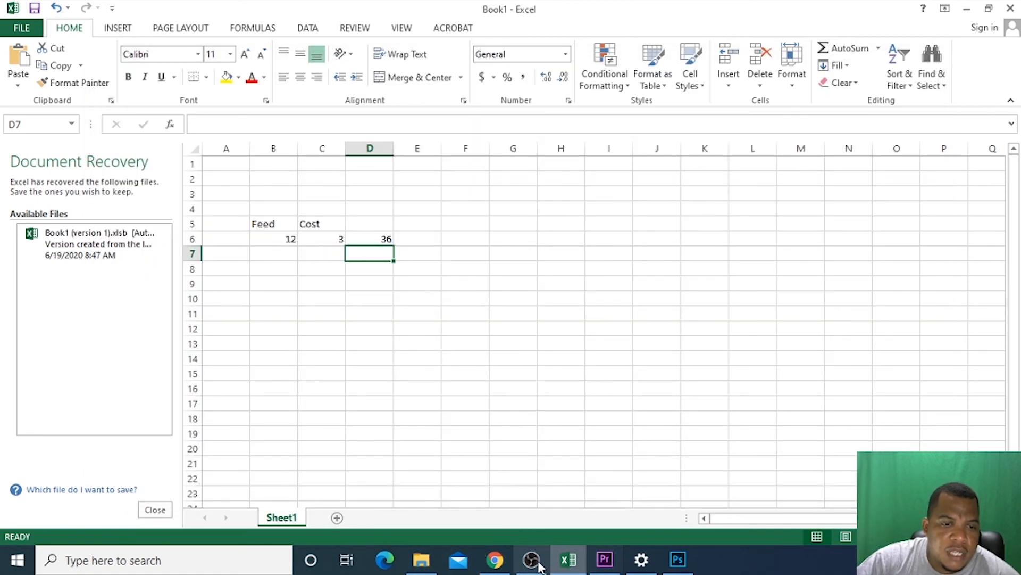
{"action": "mouse_move", "coordinate": [526, 567]}
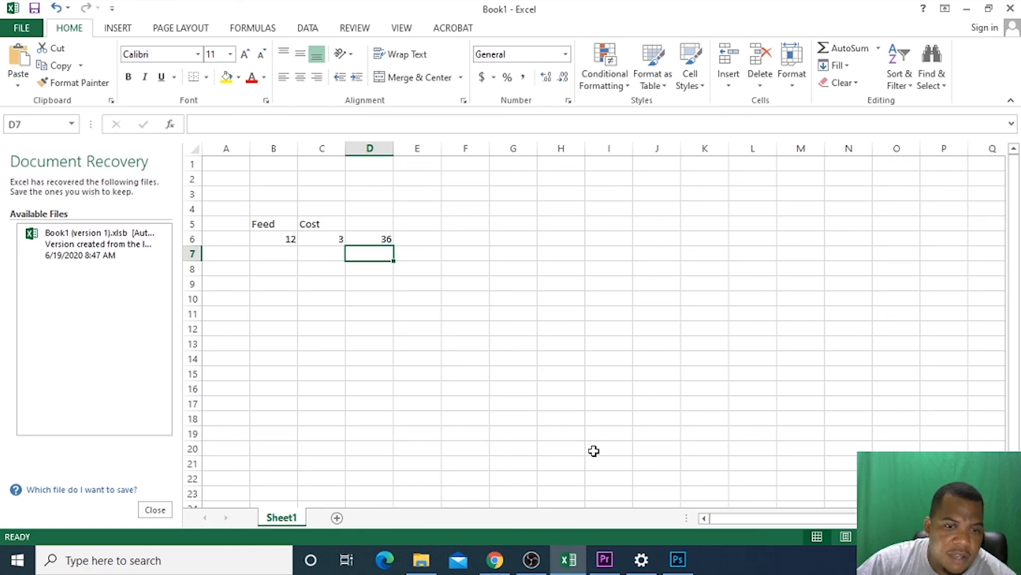
{"action": "left_click", "coordinate": [536, 560]}
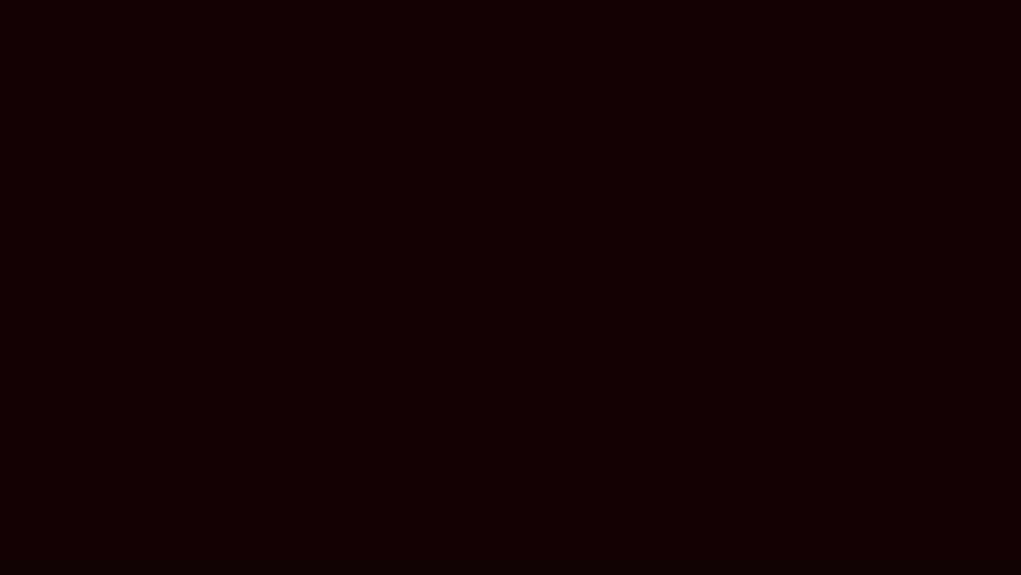